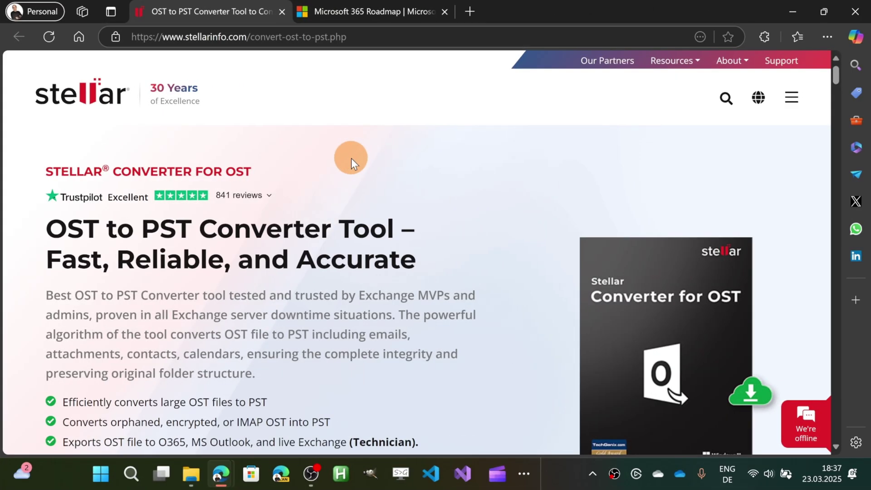
- Scroll through the web page open in Edge
scroll(351, 158, down, 1)
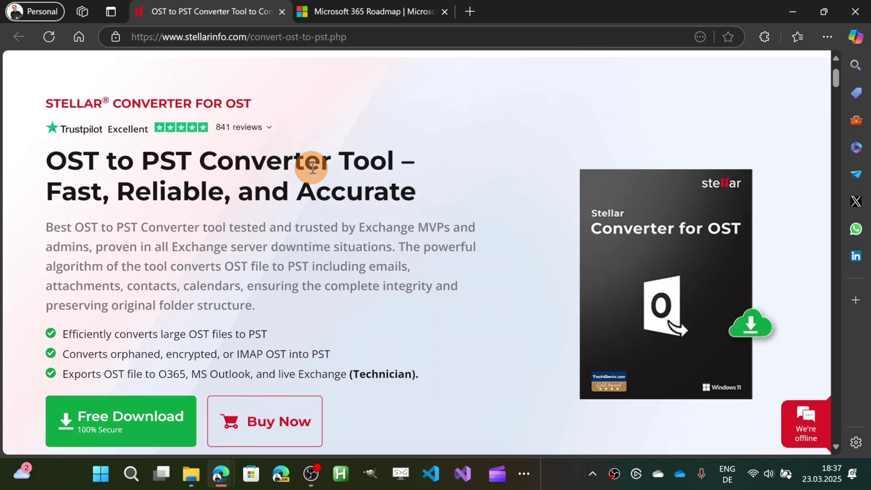
scroll(182, 182, down, 1)
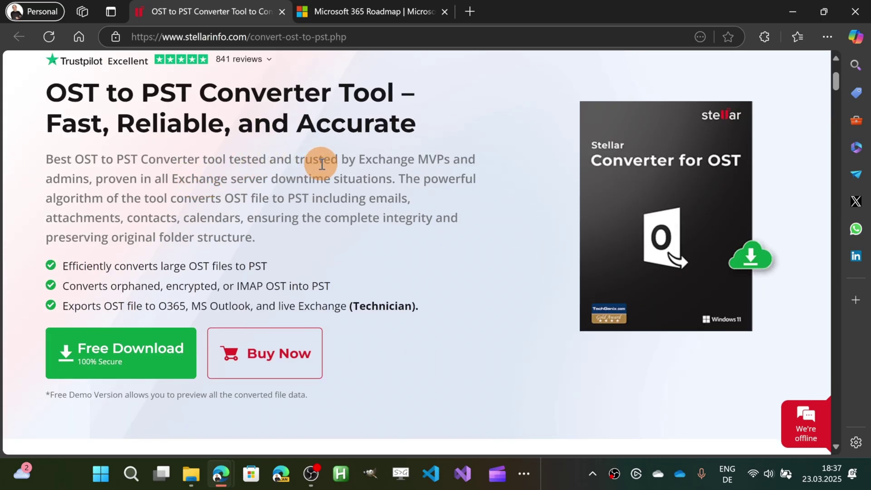
scroll(322, 165, down, 8)
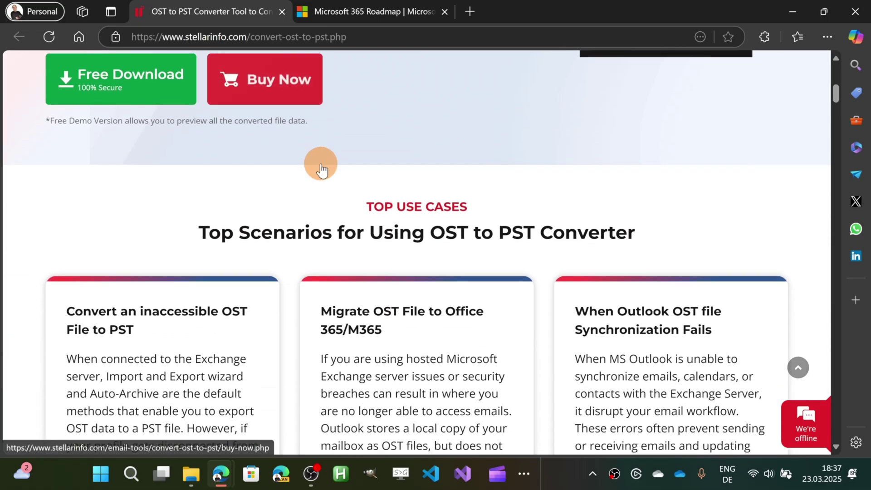
scroll(374, 209, down, 1)
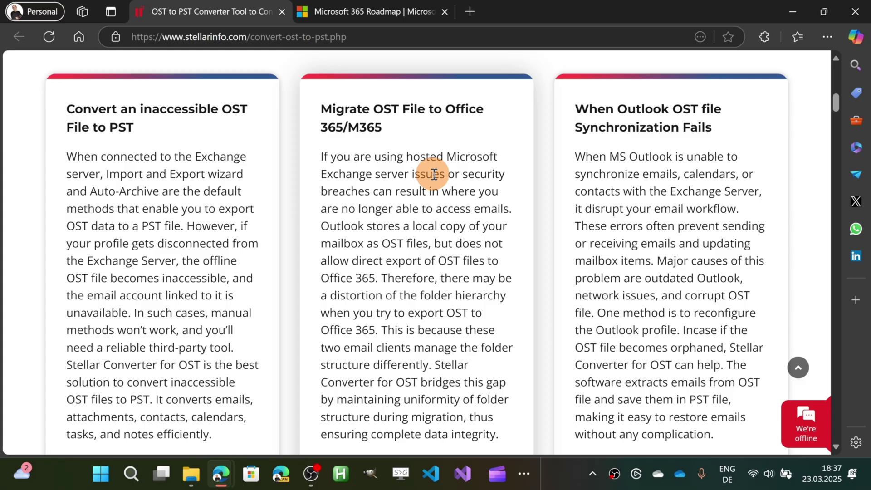
scroll(383, 176, up, 10)
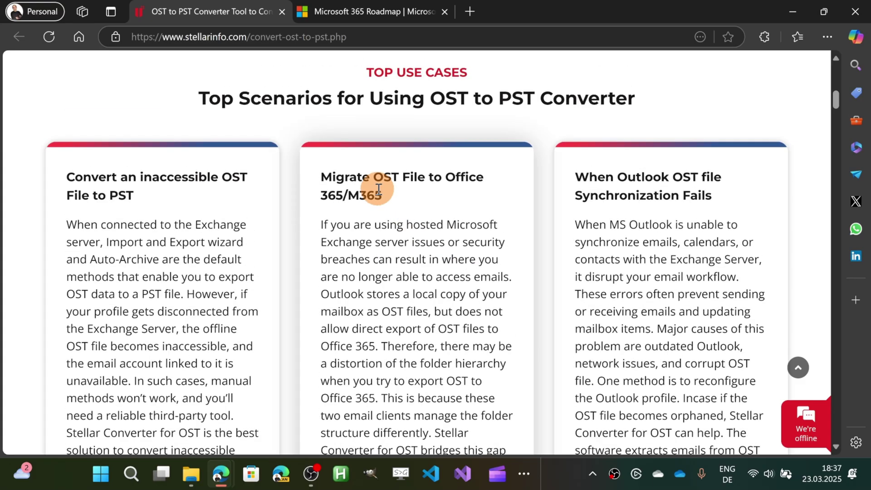
scroll(247, 219, down, 1)
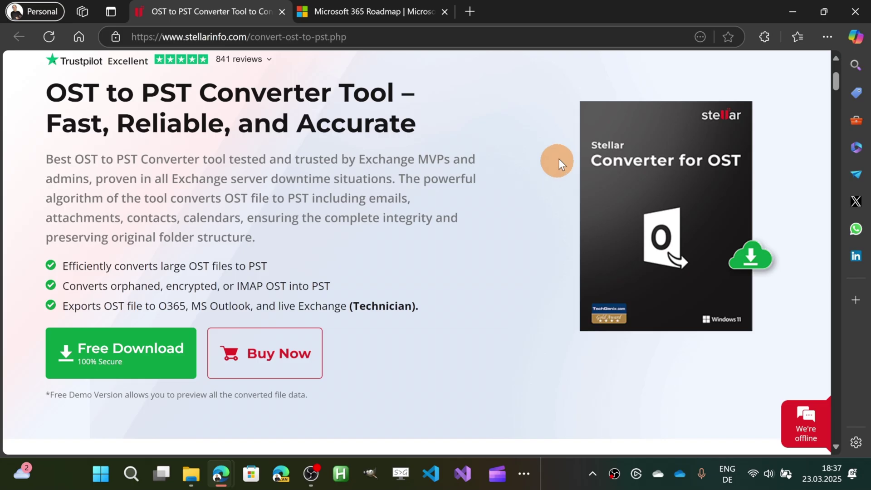
- Minimize Edge and launch Stellar Converter for OST from its desktop shortcut
click(792, 13)
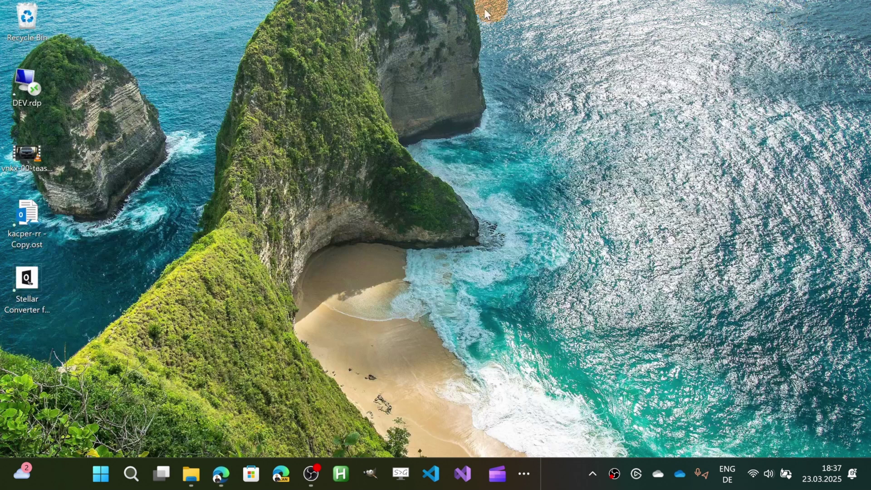
click(33, 288)
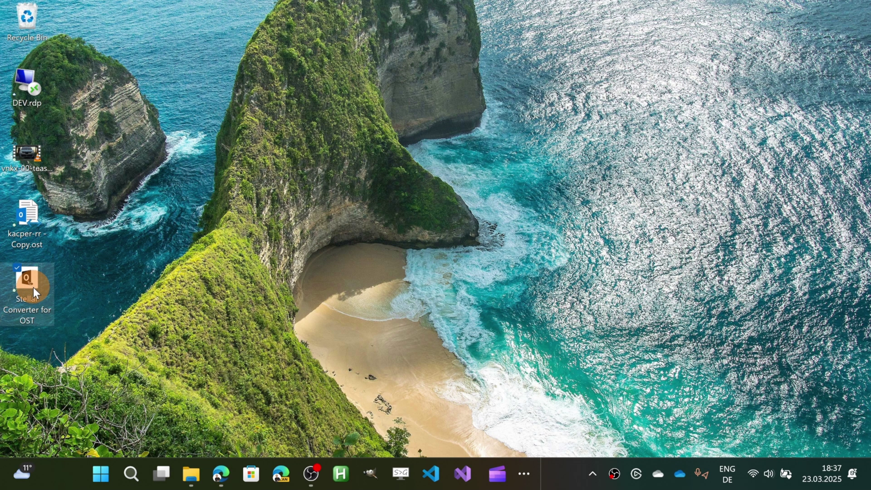
double_click(33, 287)
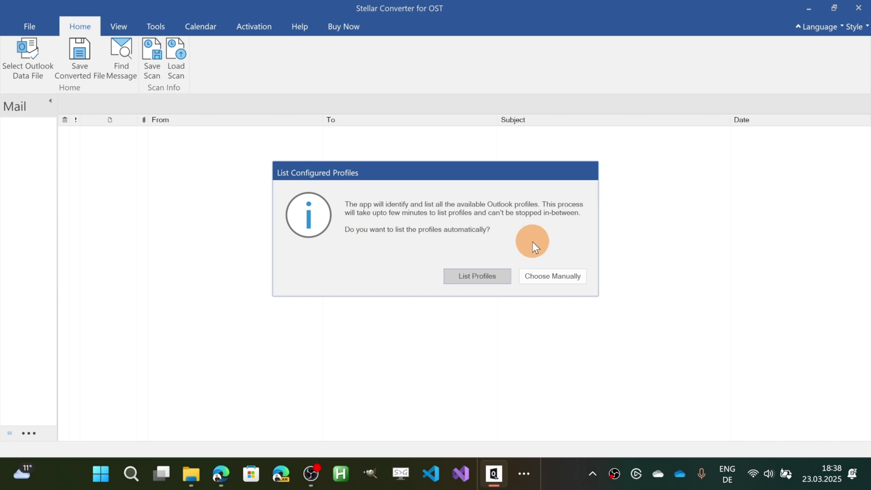
- Manually select the copied .ost file on the Desktop and convert it
click(547, 279)
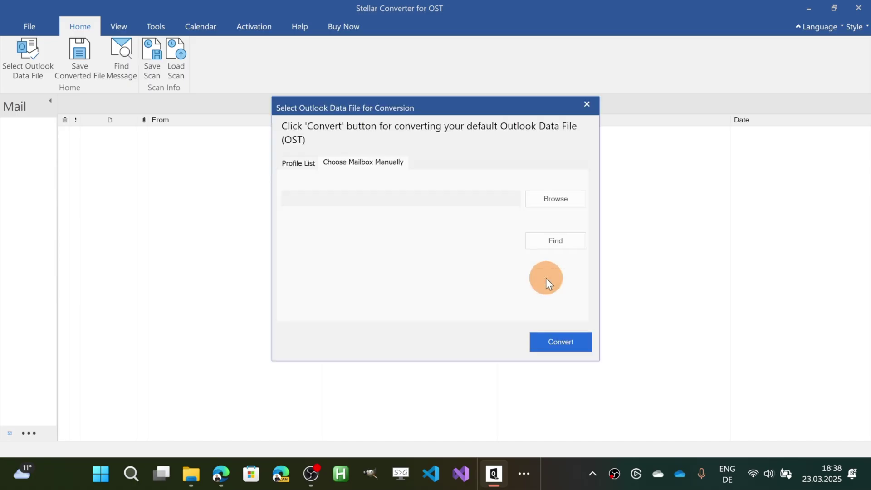
click(563, 200)
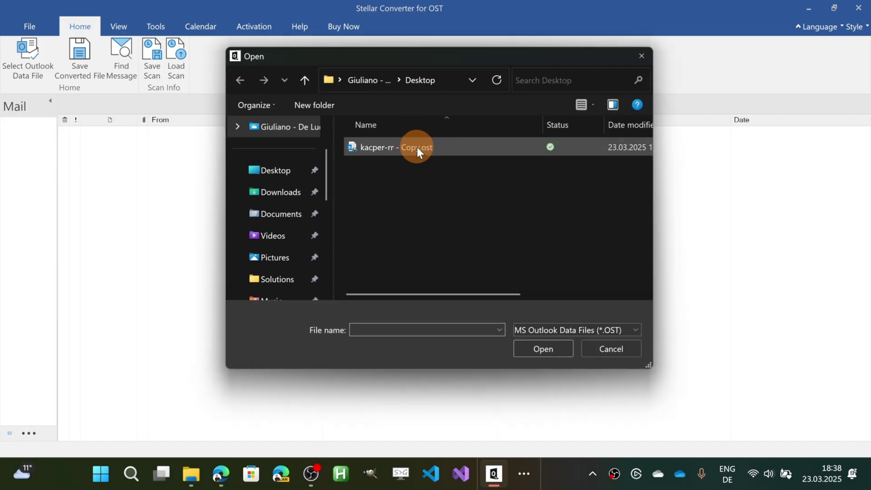
click(418, 147)
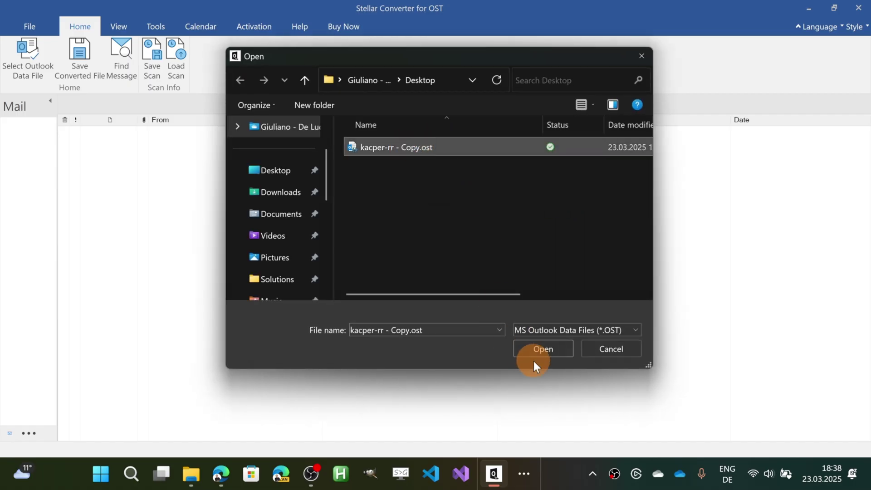
click(540, 350)
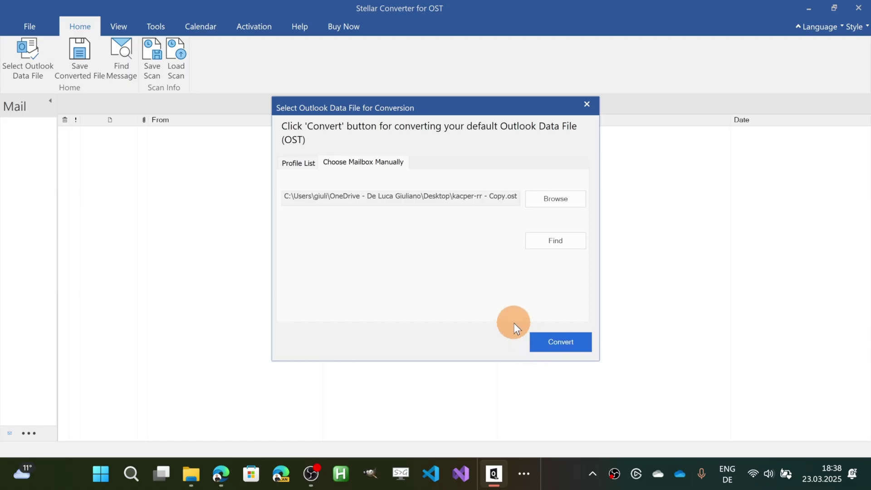
click(557, 340)
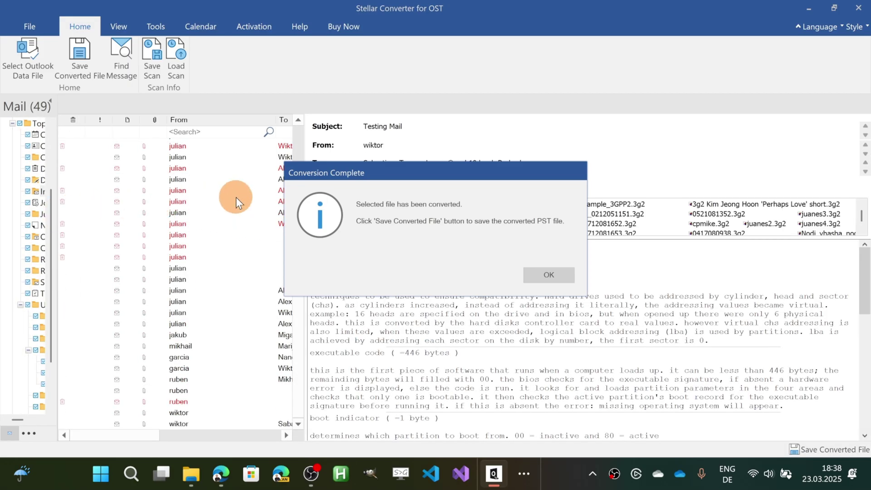
- Dismiss the completion notice and widen the folder tree to show full folder names
click(564, 278)
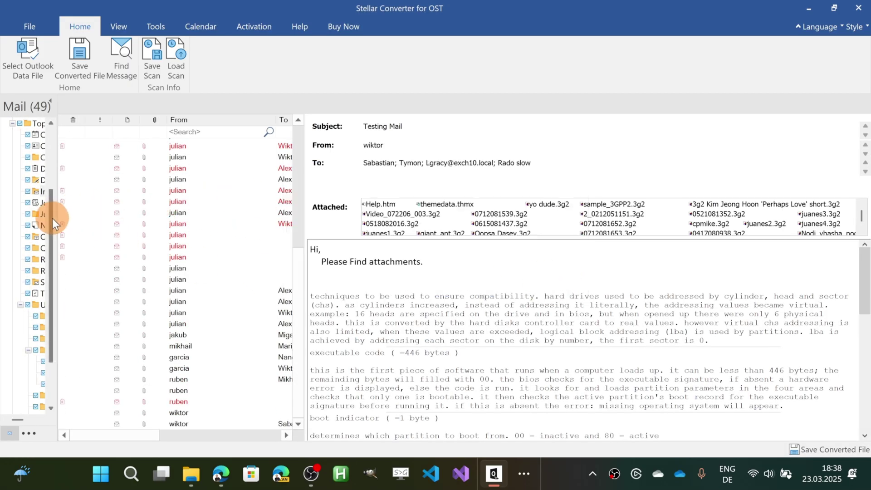
drag(56, 220, 165, 218)
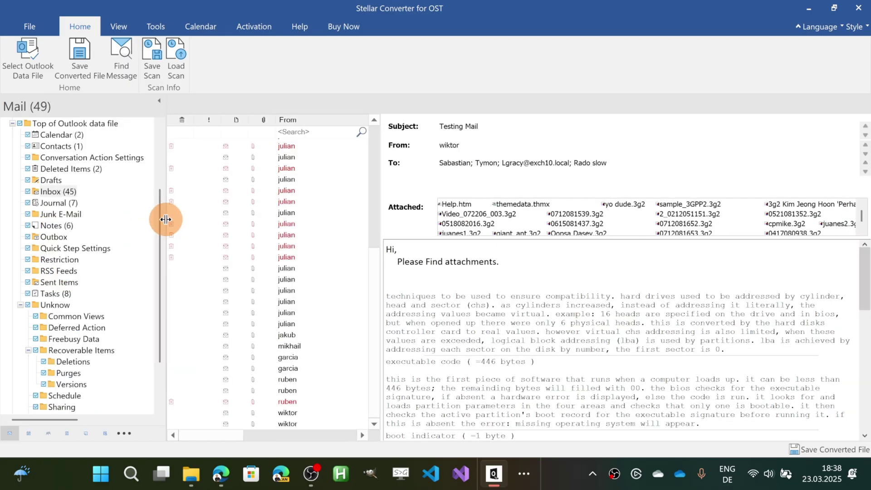
scroll(80, 180, up, 2)
scroll(79, 170, up, 1)
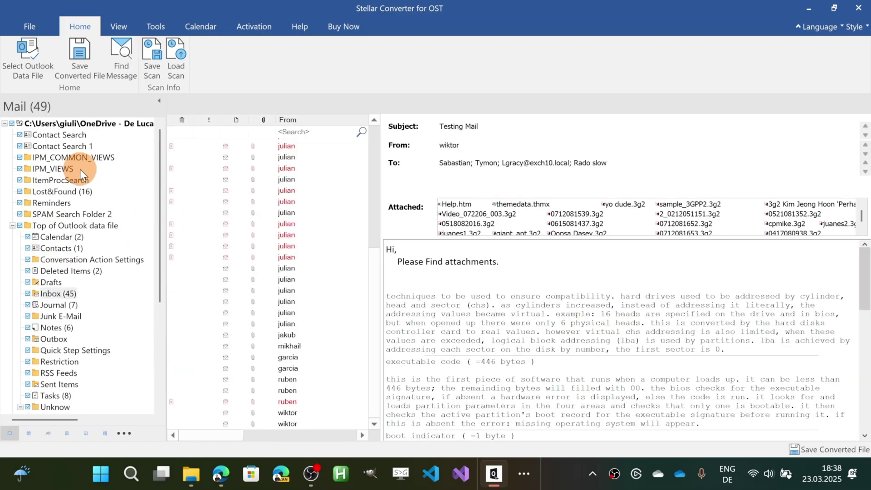
scroll(76, 168, down, 1)
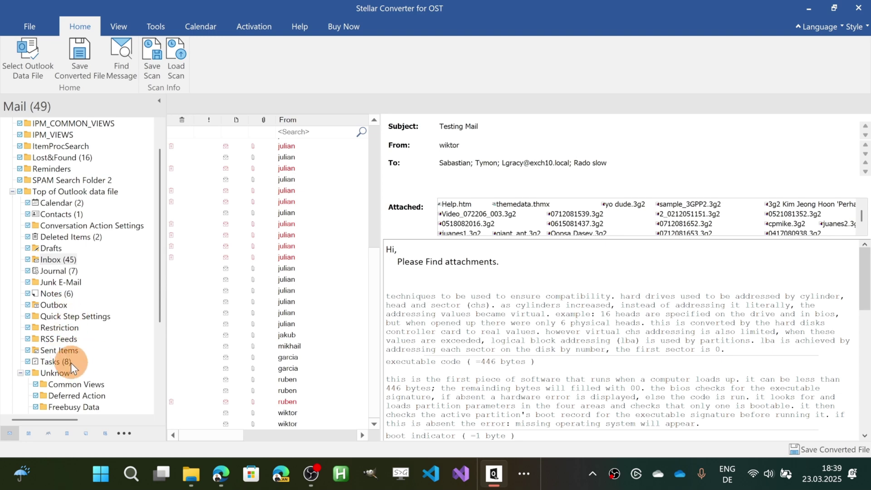
- Preview three converted emails, ending on one with .fh9 attachments
click(221, 190)
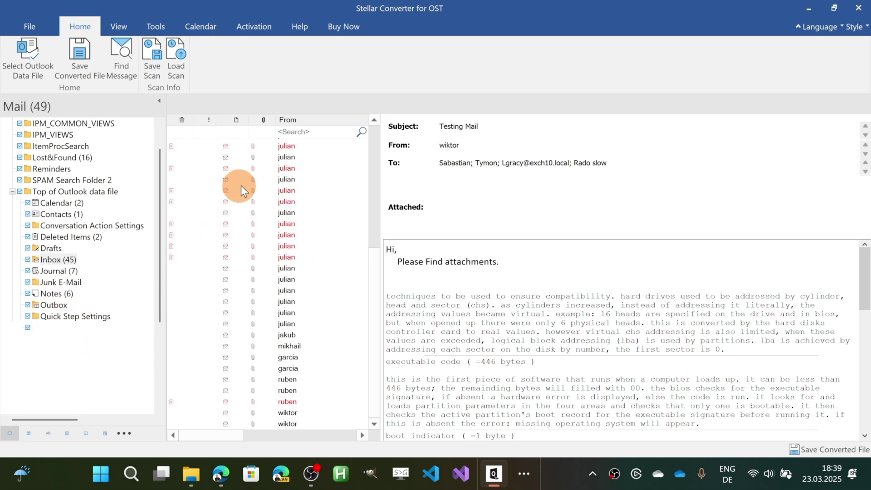
scroll(532, 297, down, 10)
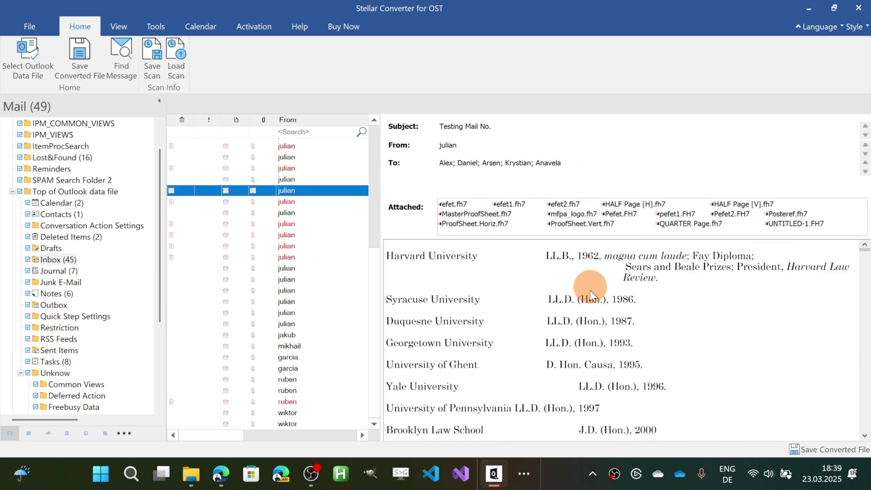
click(279, 235)
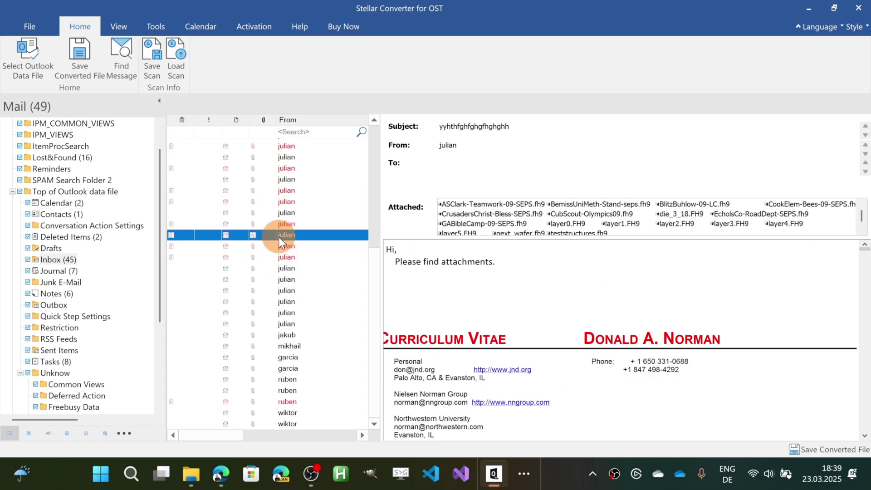
scroll(522, 331, down, 5)
scroll(520, 318, down, 5)
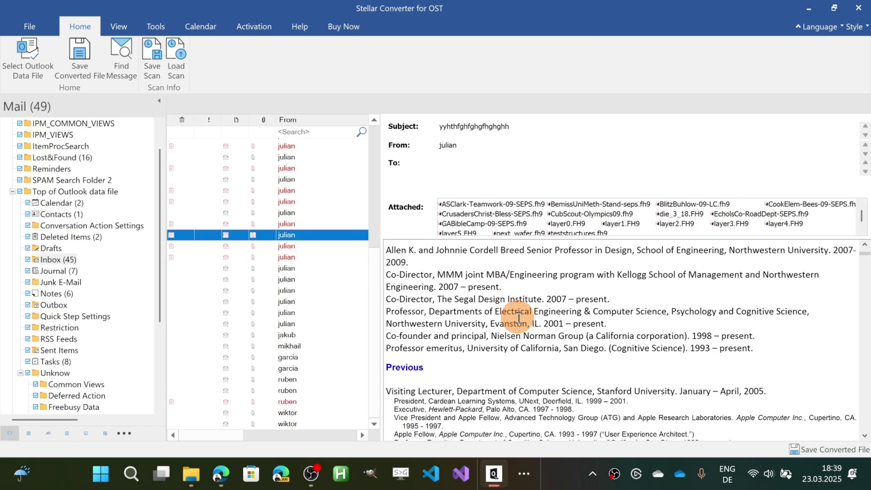
click(298, 272)
scroll(298, 272, up, 1)
scroll(298, 272, up, 2)
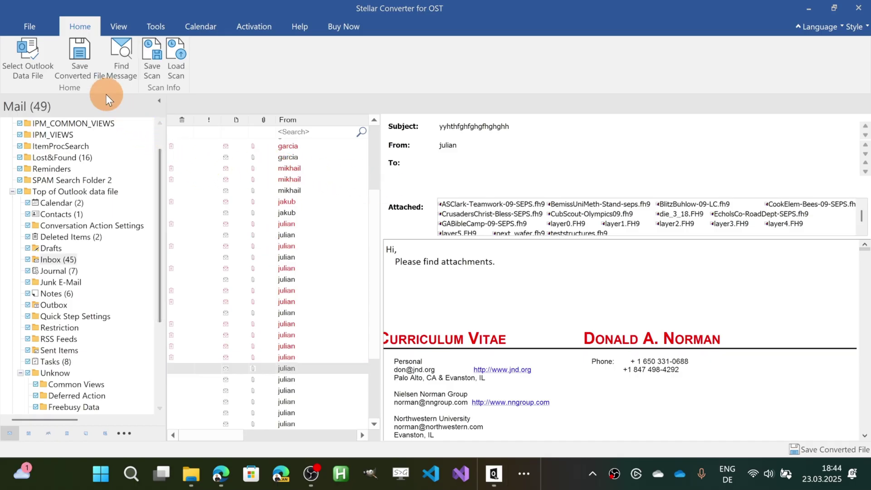
- Save the mailbox as PST, with automatic PST splitting turned off
click(94, 41)
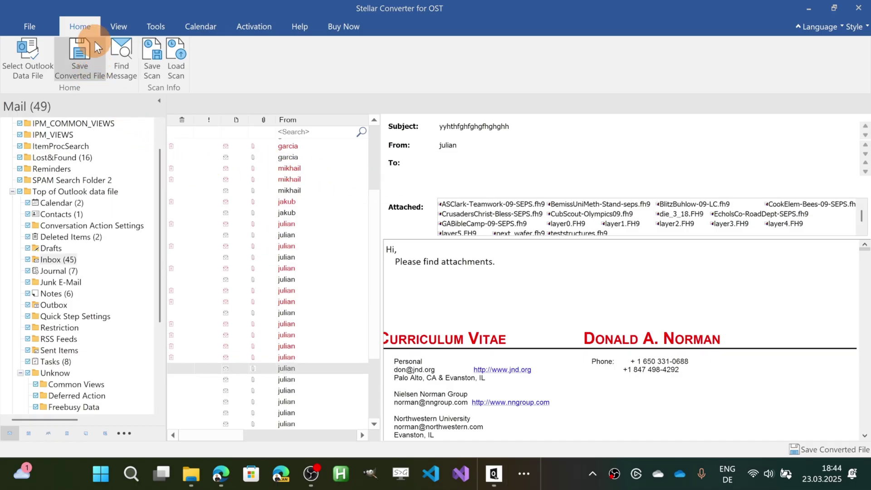
click(80, 62)
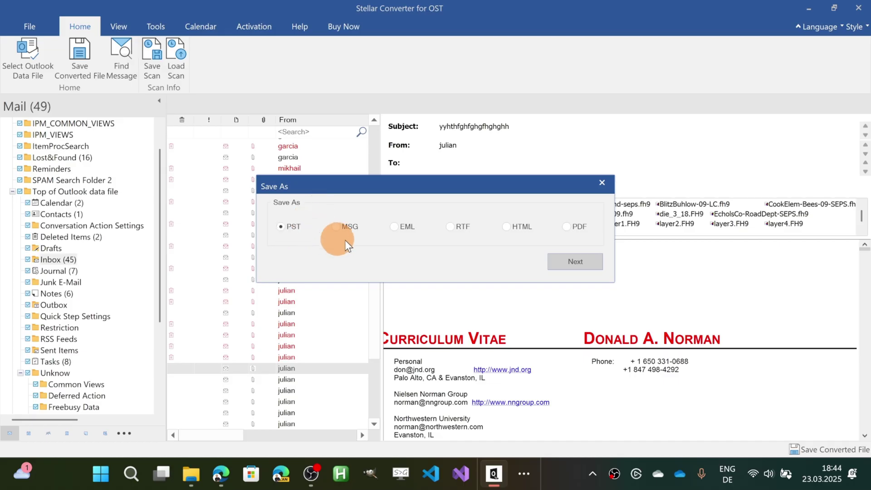
click(581, 261)
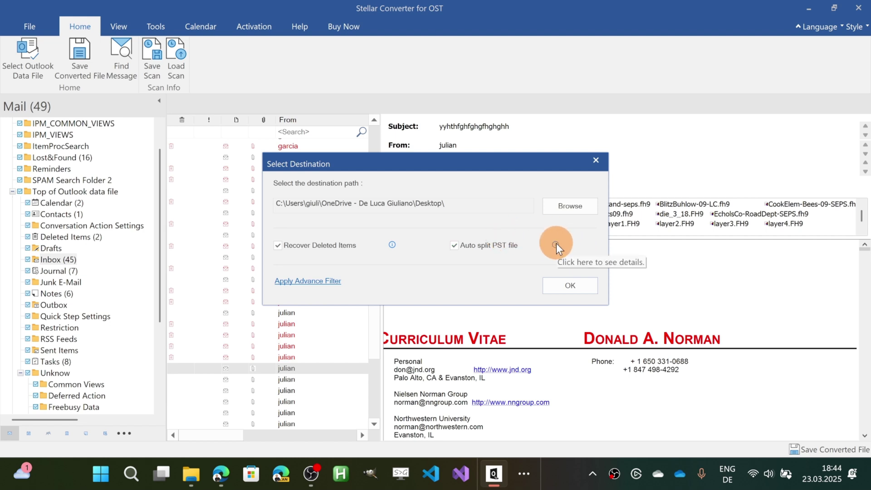
click(470, 247)
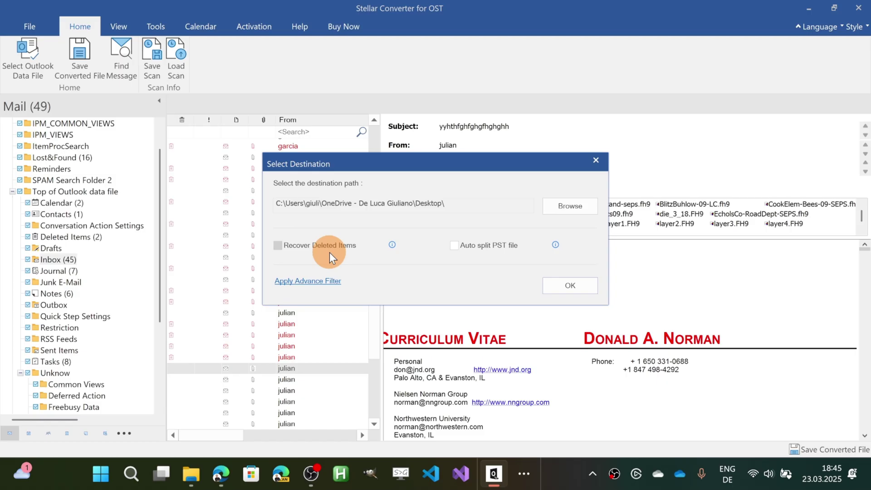
- Review the advanced filter options and close them without adding exclusions
click(323, 282)
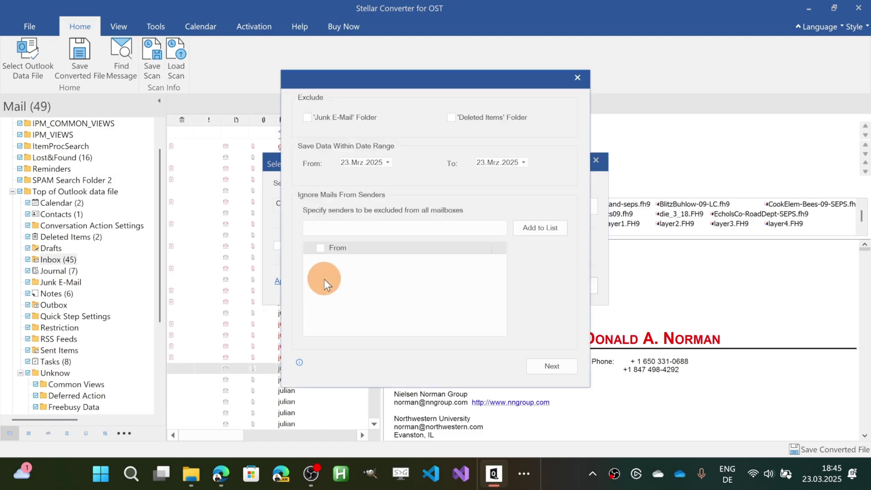
click(370, 230)
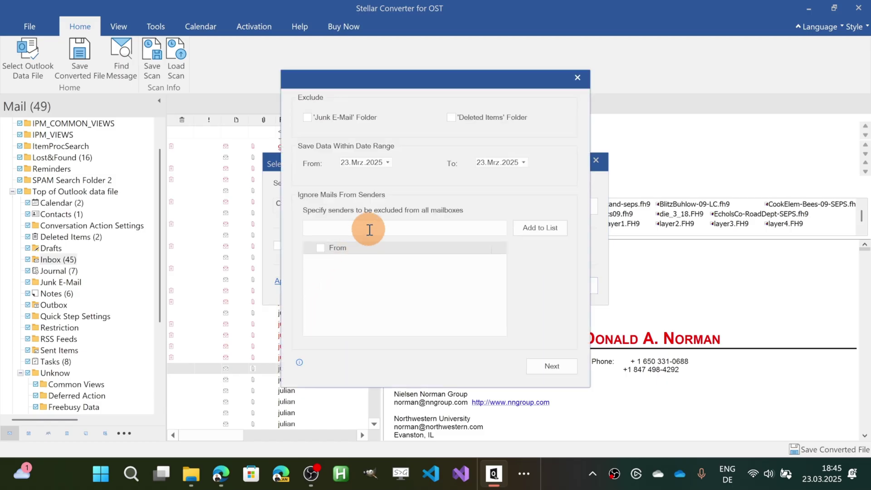
click(335, 118)
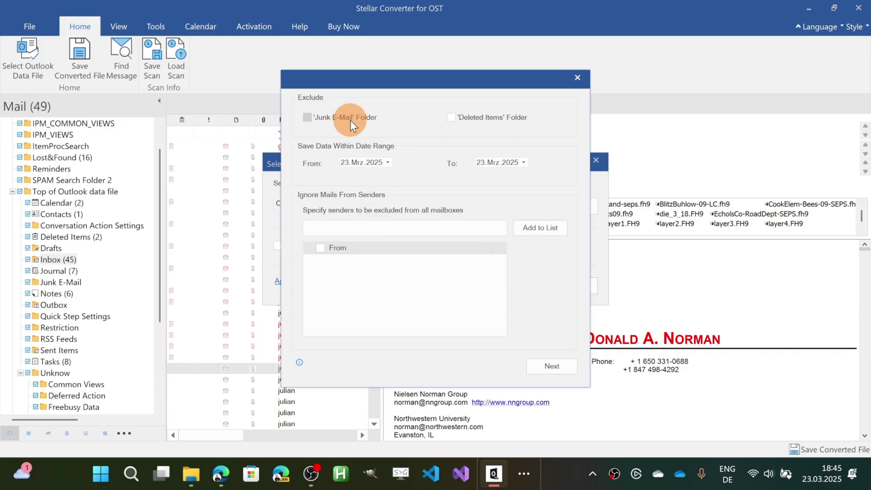
click(474, 118)
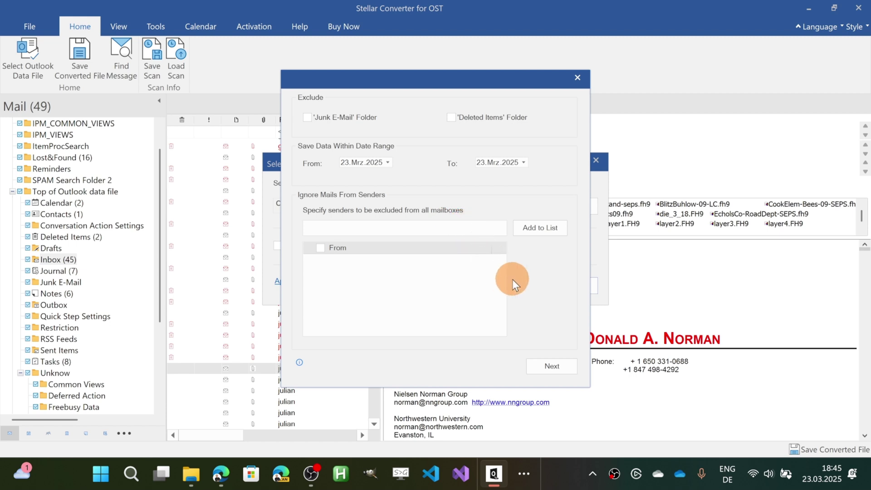
click(576, 79)
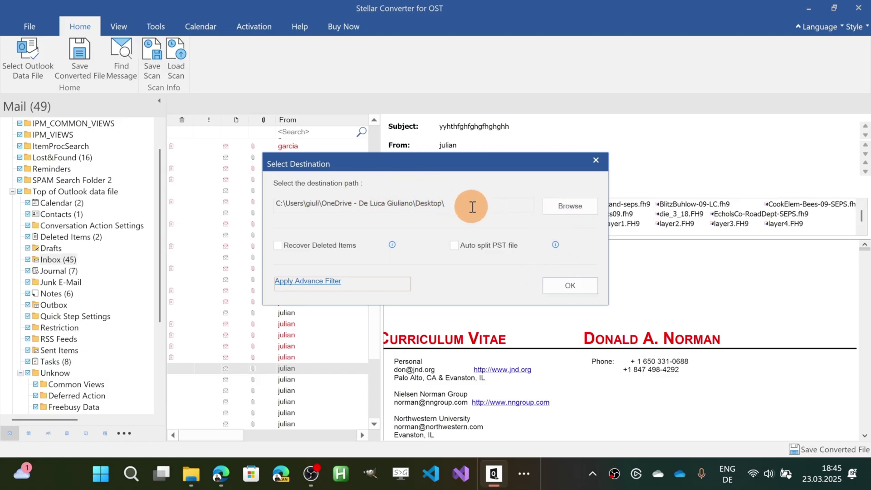
- Save kacper-rr - Copy Converted.pst (219.92 MB) to the Desktop and acknowledge completion
click(582, 287)
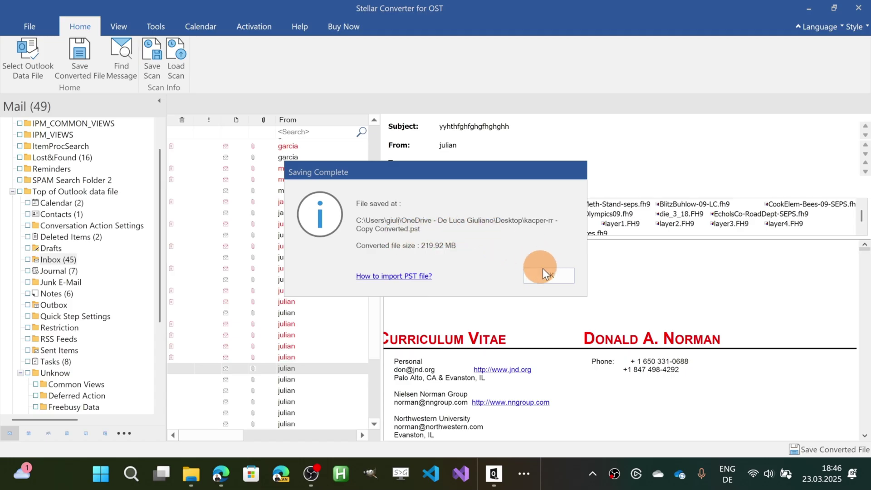
click(559, 275)
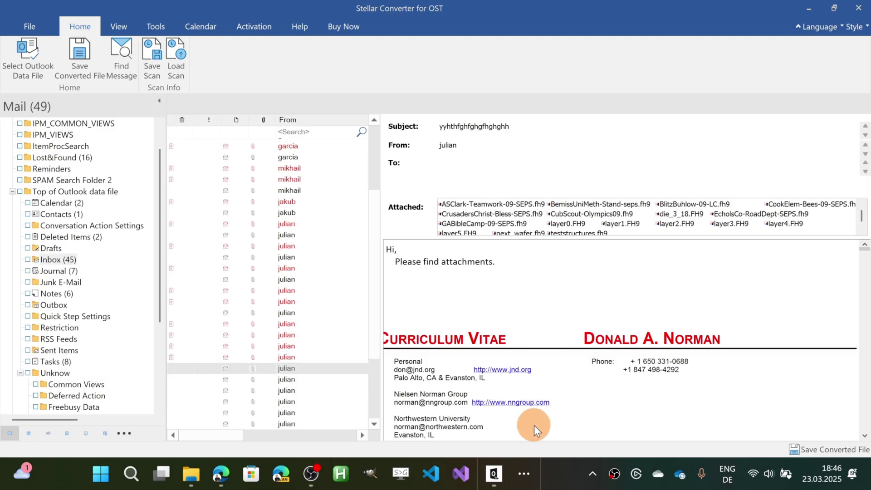
- Search 'out' in the Start menu and launch Outlook (classic)
key(super)
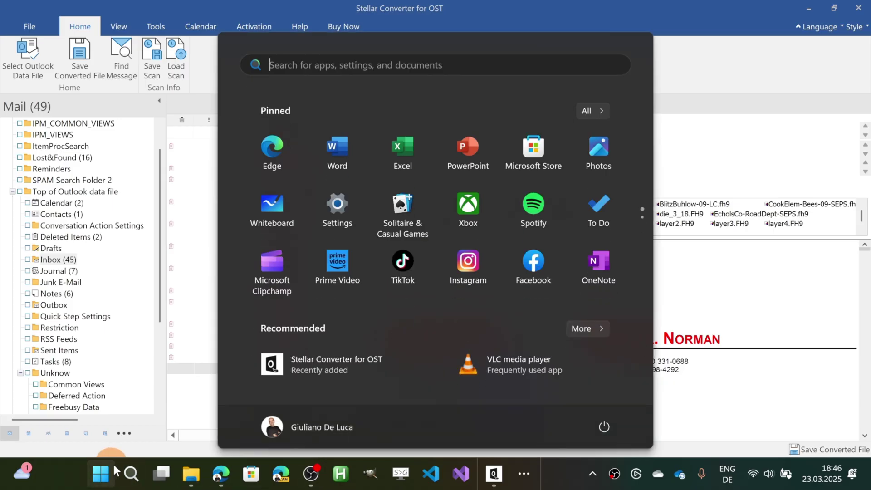
text(outlook (classic)
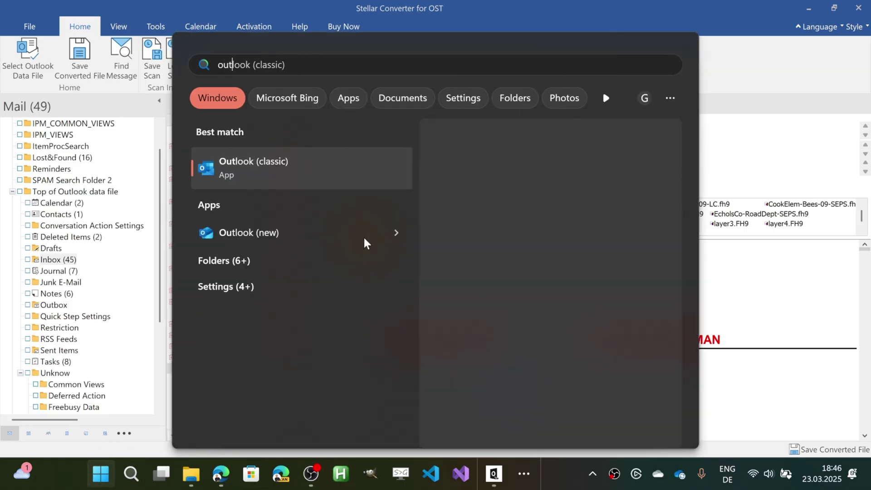
click(270, 169)
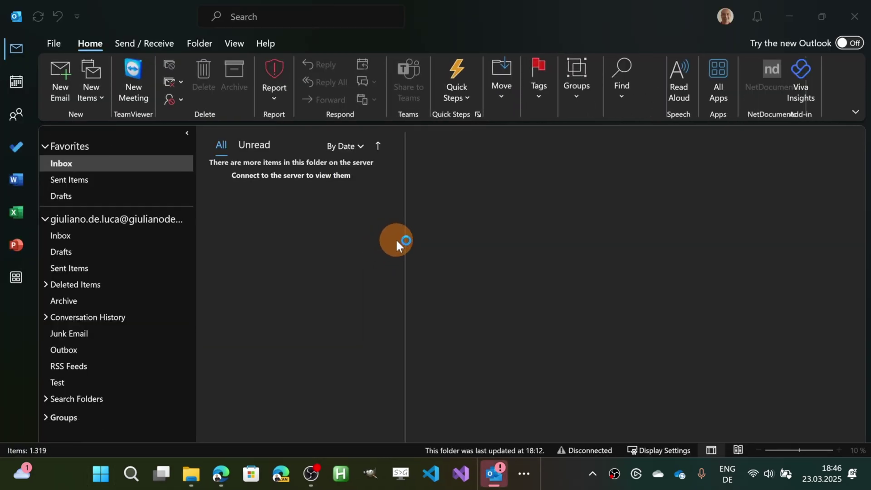
- Check the Microsoft 365 Roadmap's July 2025 PST import/export entries, then minimize Edge
click(221, 476)
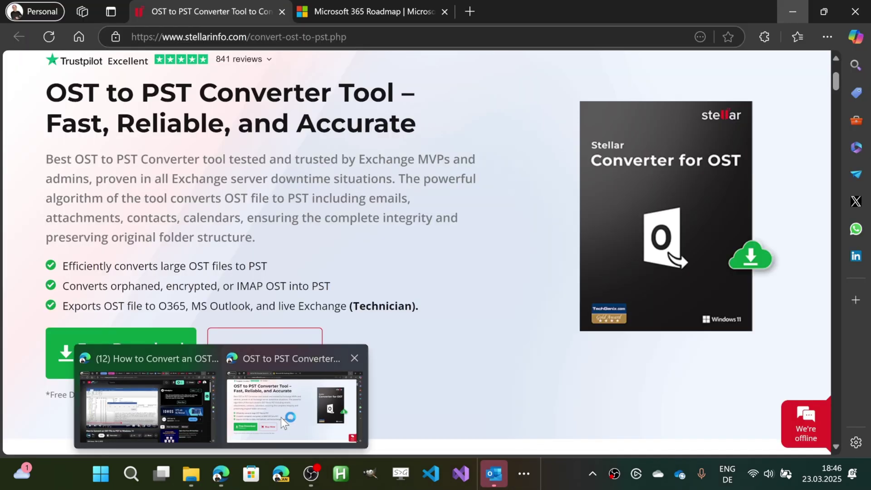
click(281, 417)
click(381, 16)
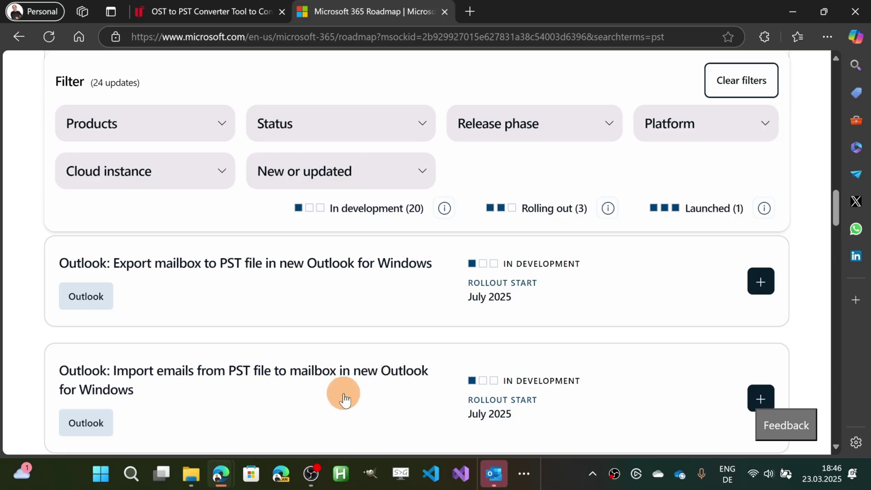
click(794, 10)
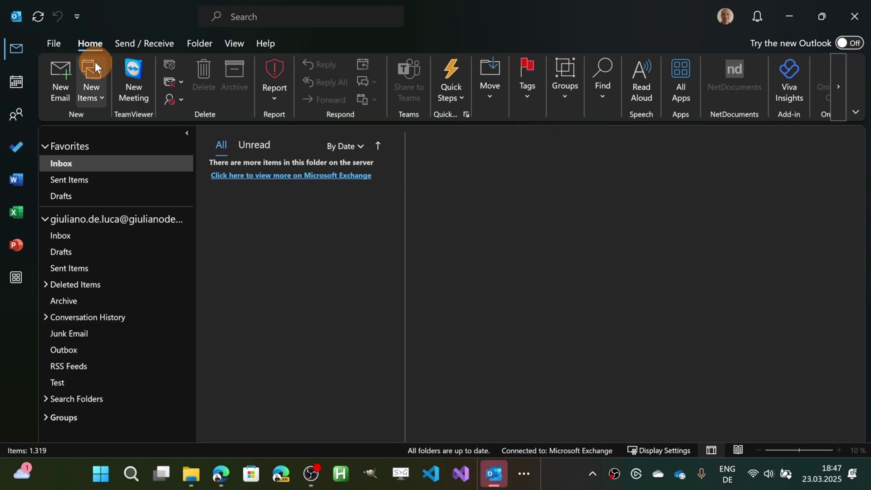
- Start an Import/Export wizard importing an Outlook Data File (.pst) from another file
click(51, 42)
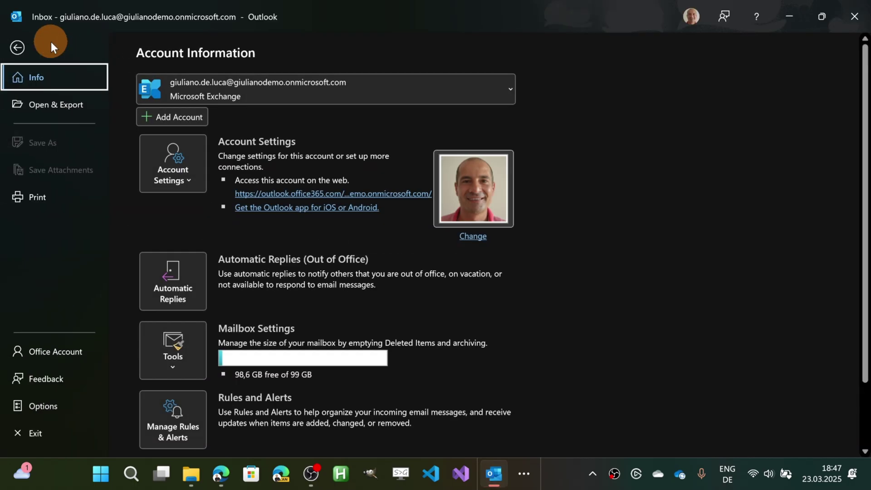
click(40, 106)
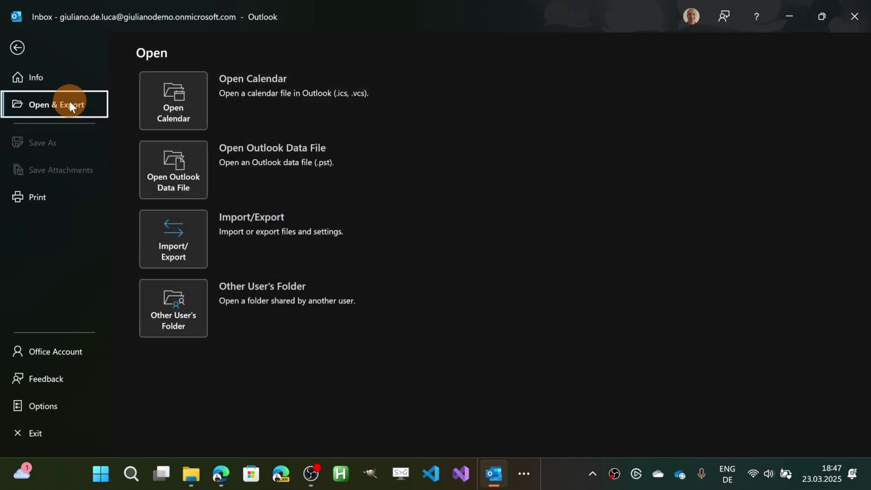
click(182, 236)
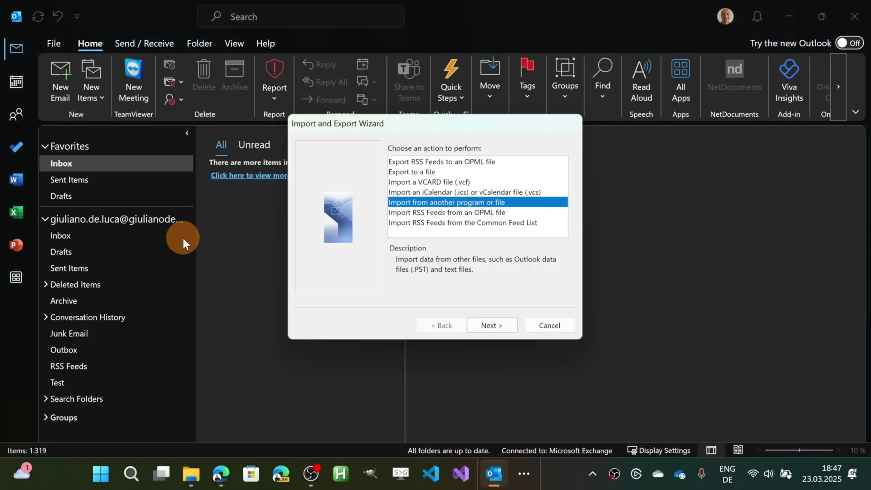
click(316, 244)
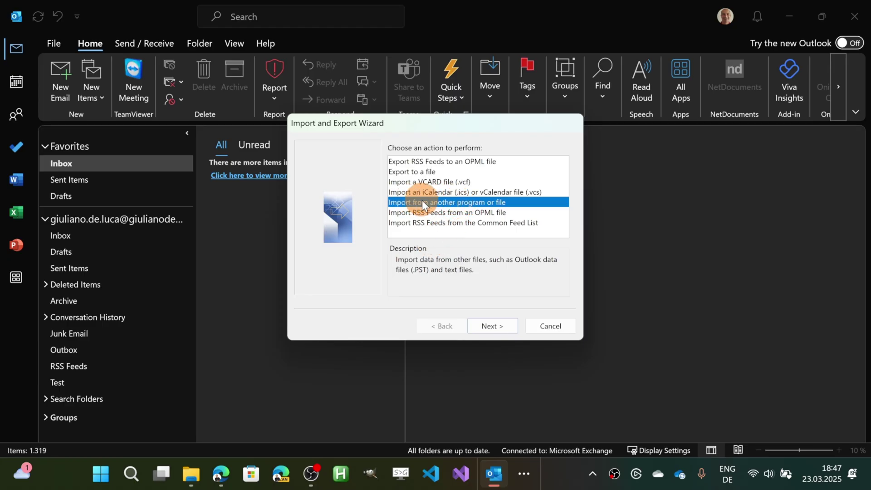
click(492, 325)
click(455, 173)
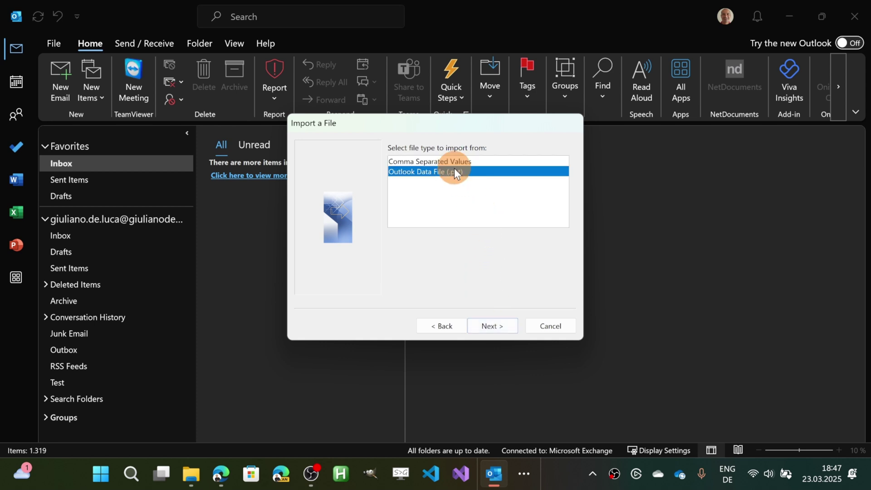
click(497, 326)
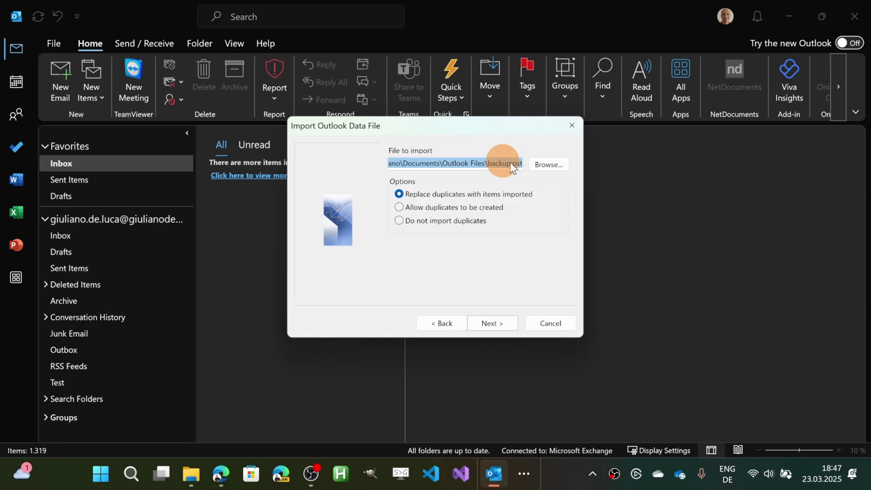
- Choose kacper-rr - Copy Converted.pst from the Desktop as the file to import
click(560, 162)
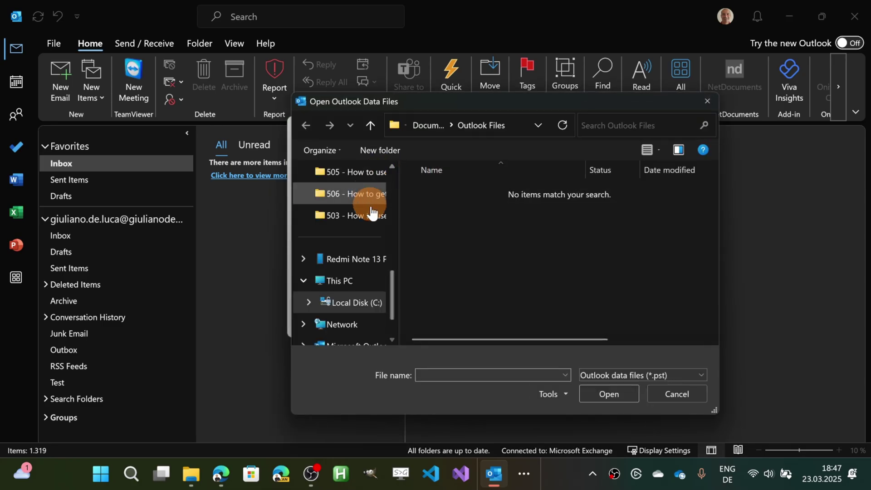
scroll(354, 285, up, 5)
click(340, 284)
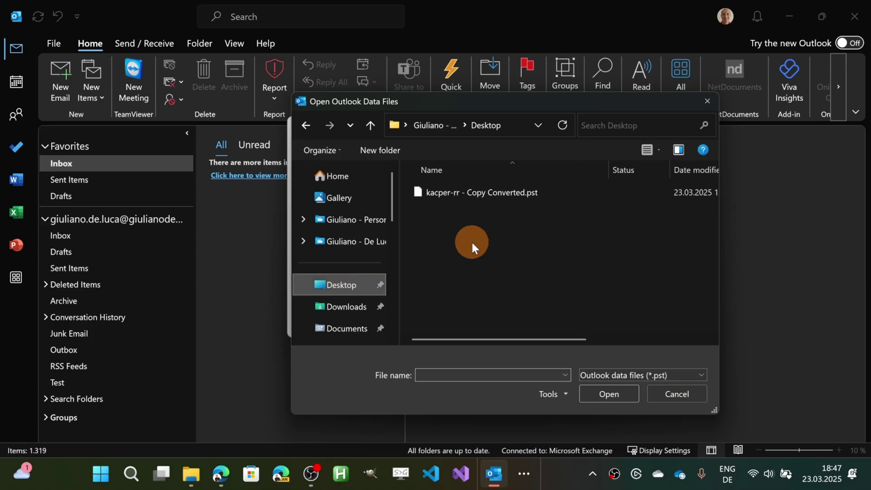
click(496, 198)
click(606, 390)
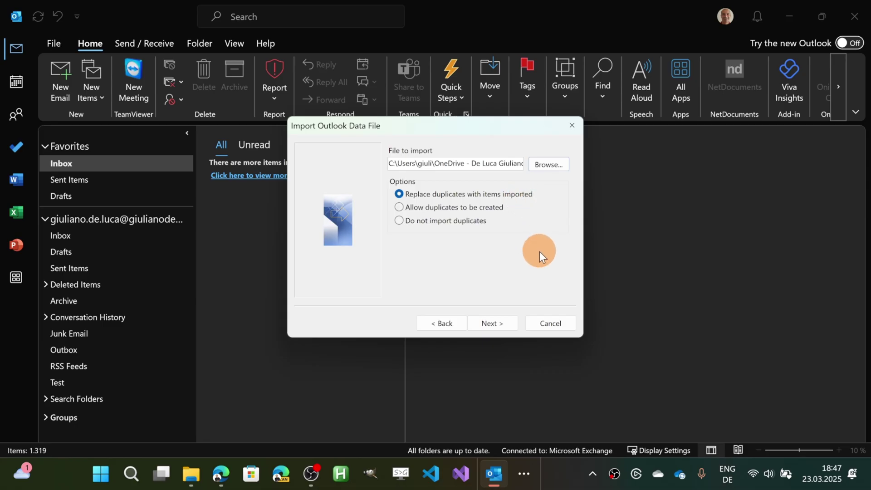
click(491, 323)
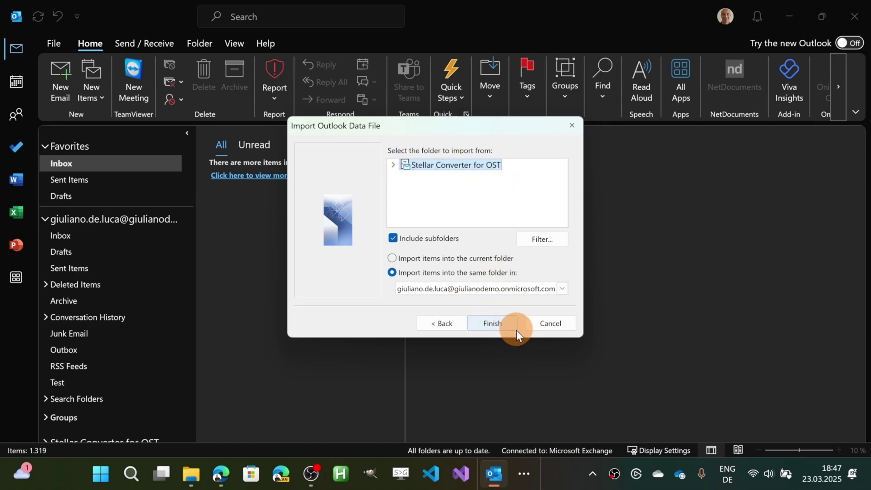
- Finish the import and read the first of the 25 unread messages in the imported Inbox
click(501, 324)
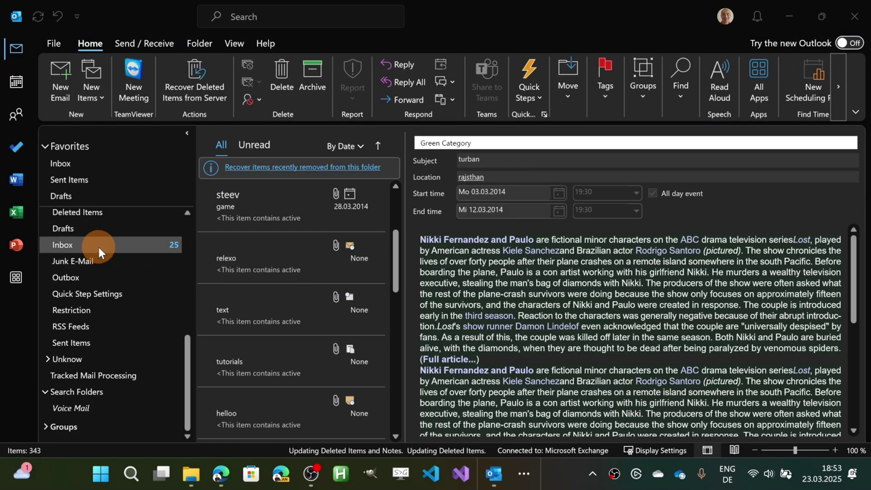
click(99, 247)
click(256, 206)
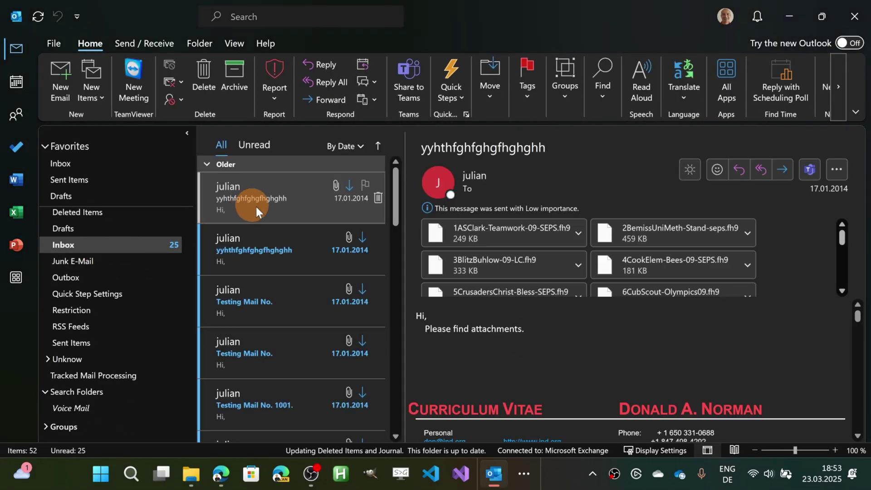
scroll(583, 327, down, 5)
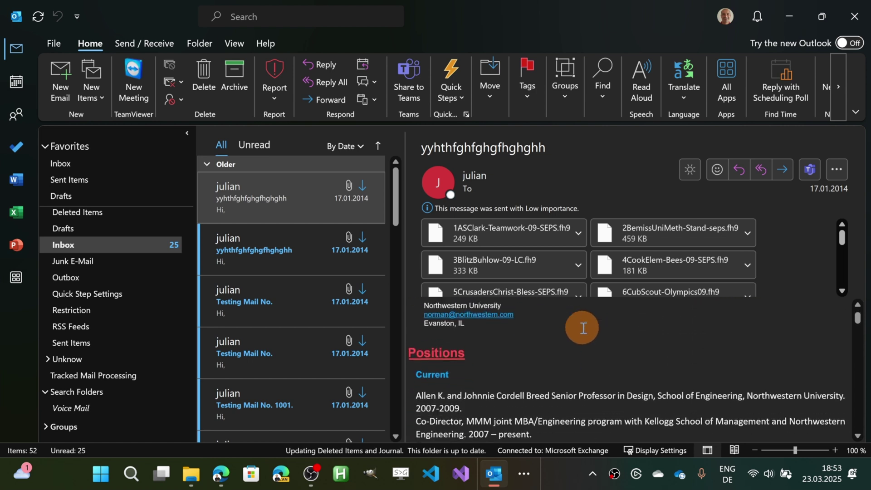
scroll(583, 328, down, 8)
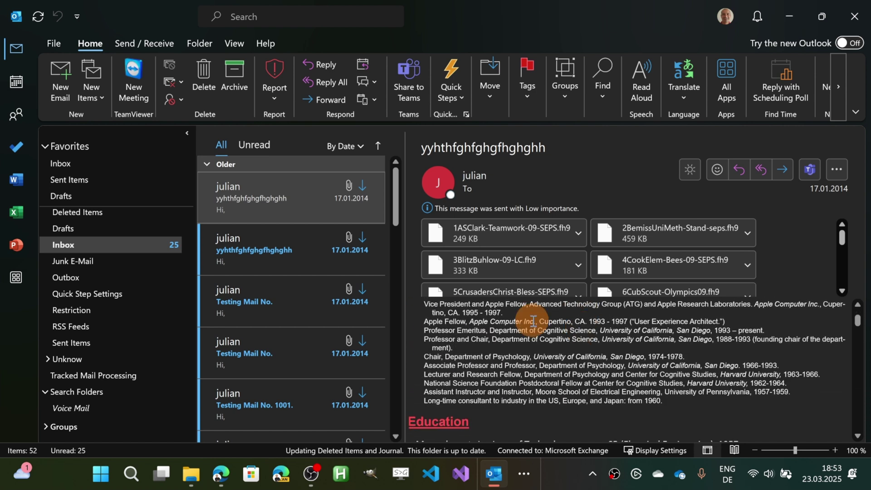